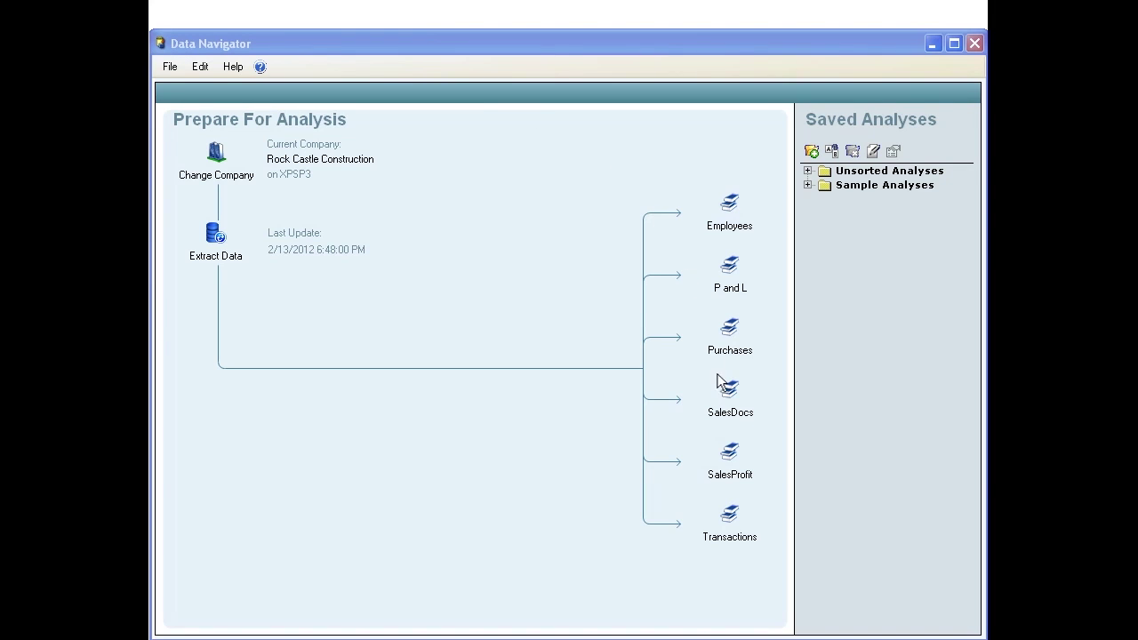
Create a new analysis on the SalesProfit cube and save it as Analysis1.c3.
left_click(725, 449)
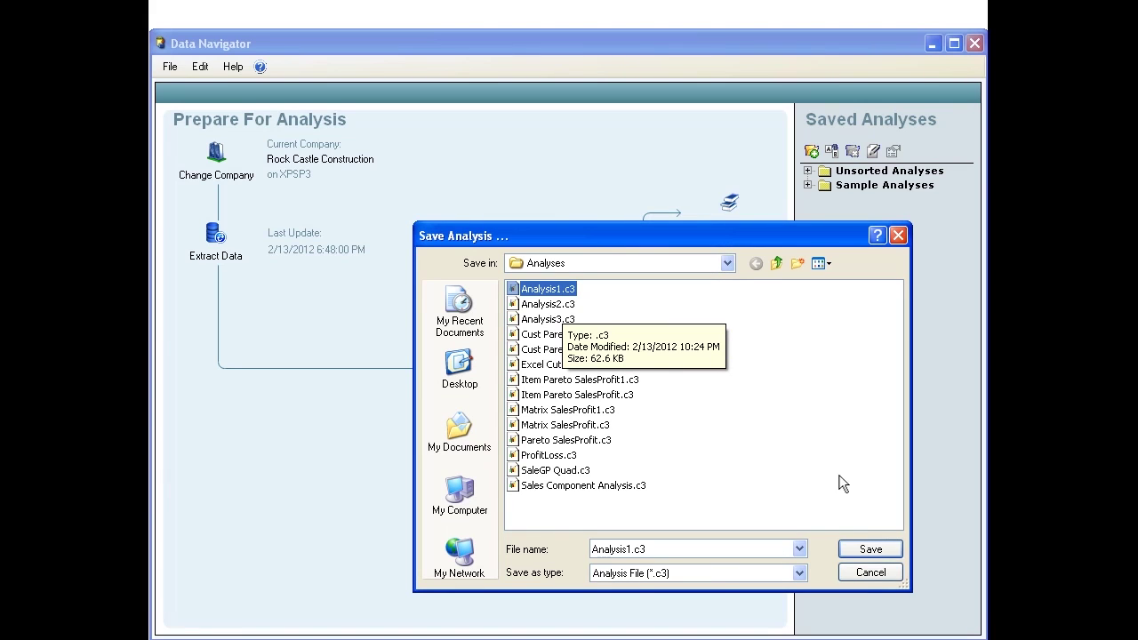
left_click(887, 547)
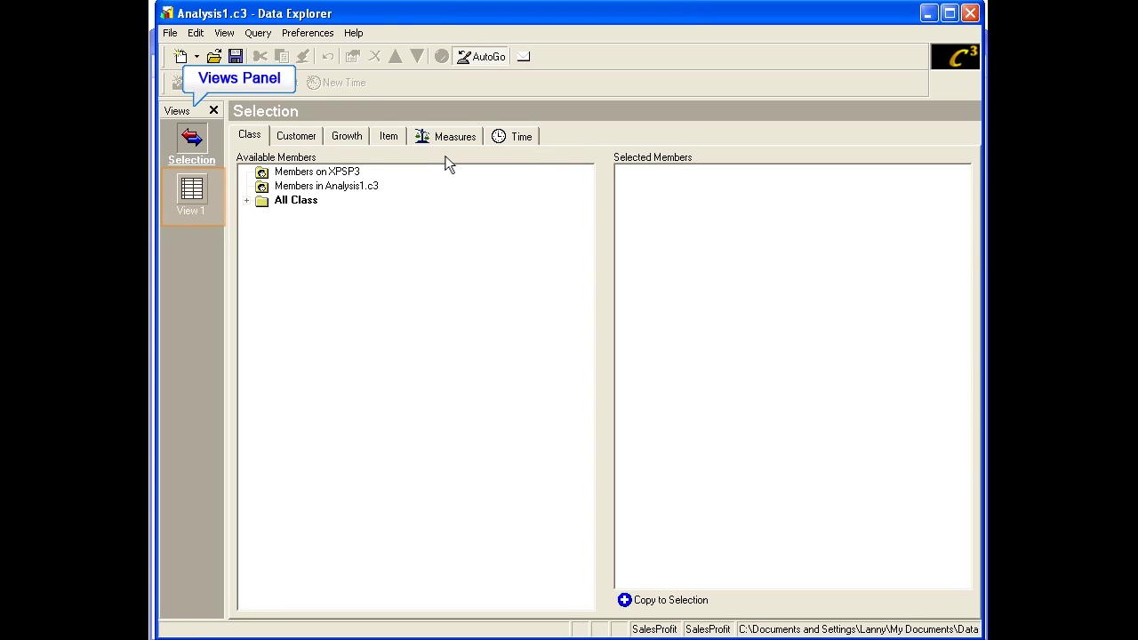
left_click(213, 193)
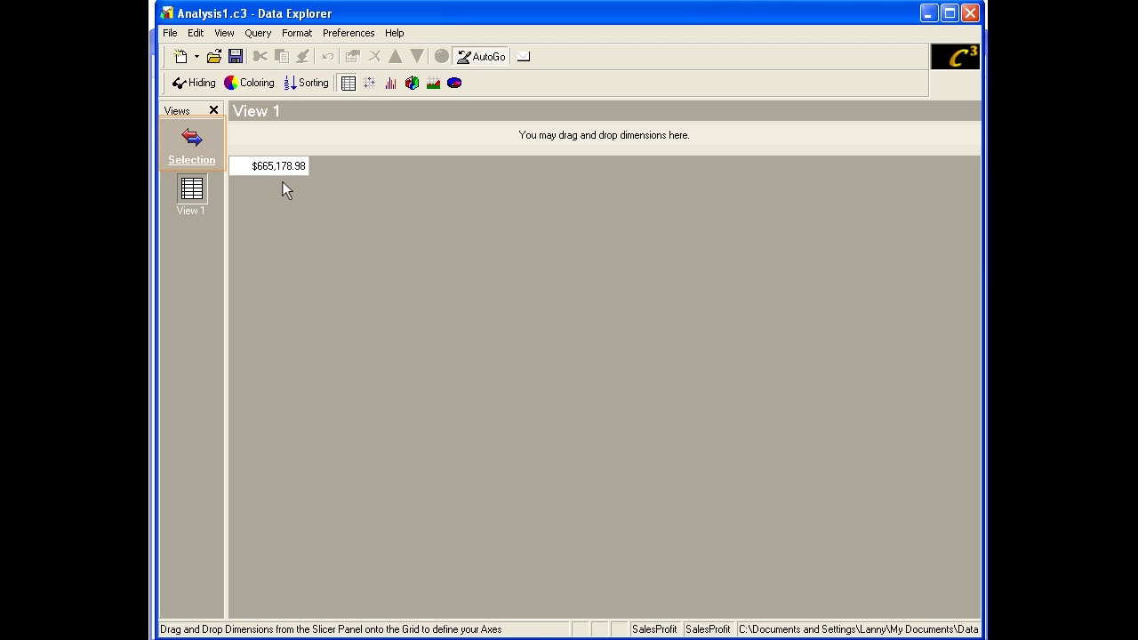
left_click(192, 140)
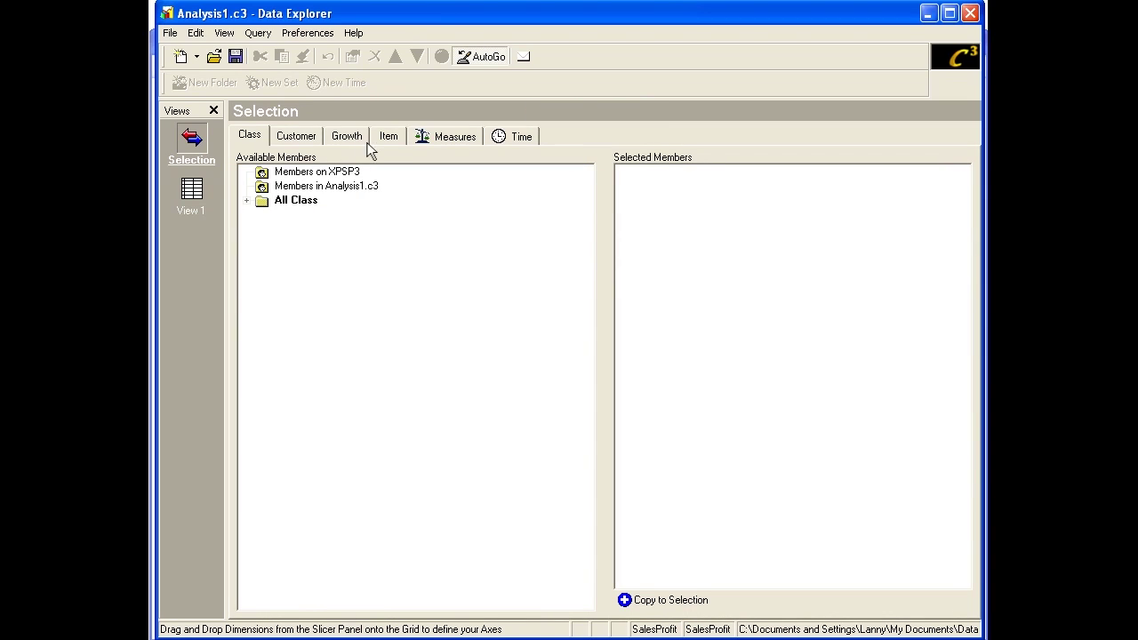
Add Quantity, Amount, Gross Margin, Items Selling, Wks Selling and Customers as selected measures.
left_click(481, 142)
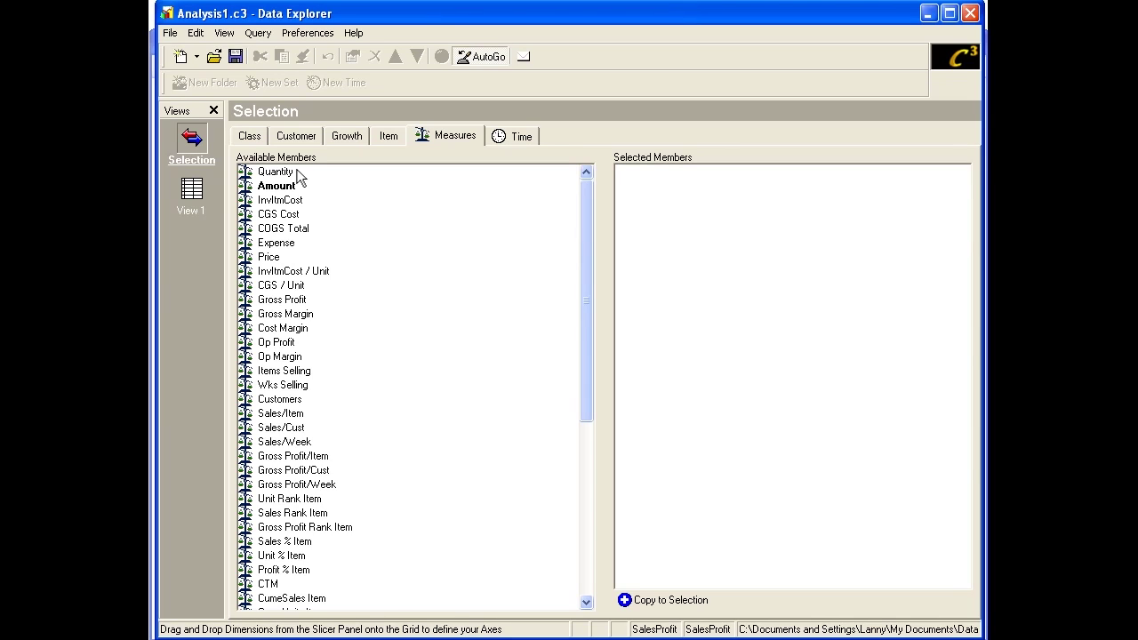
double_click(297, 175)
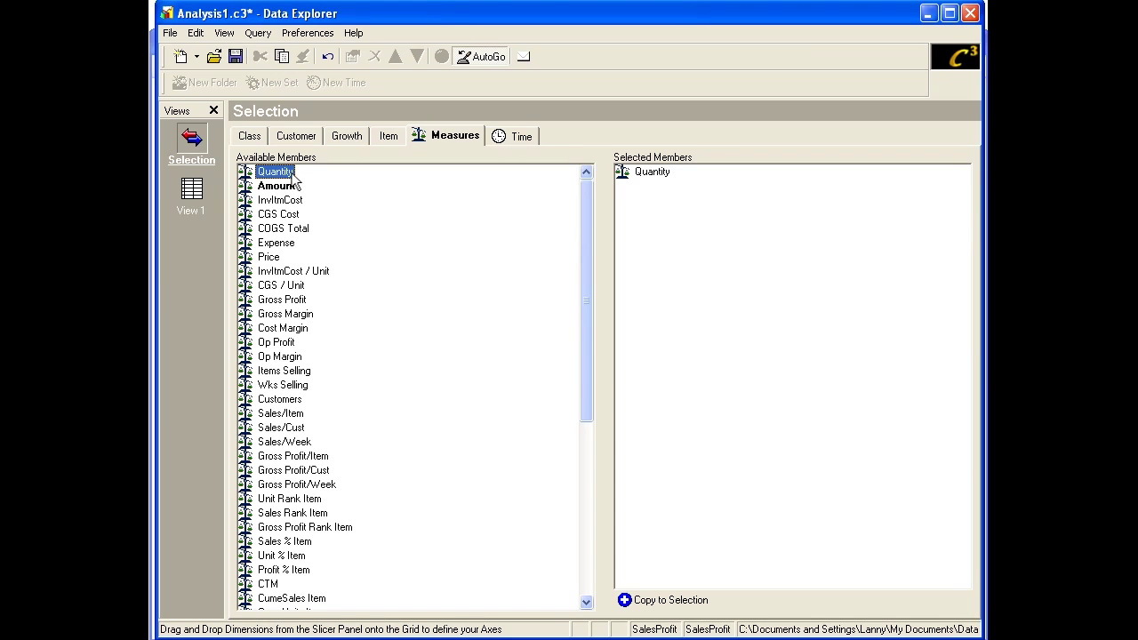
double_click(295, 189)
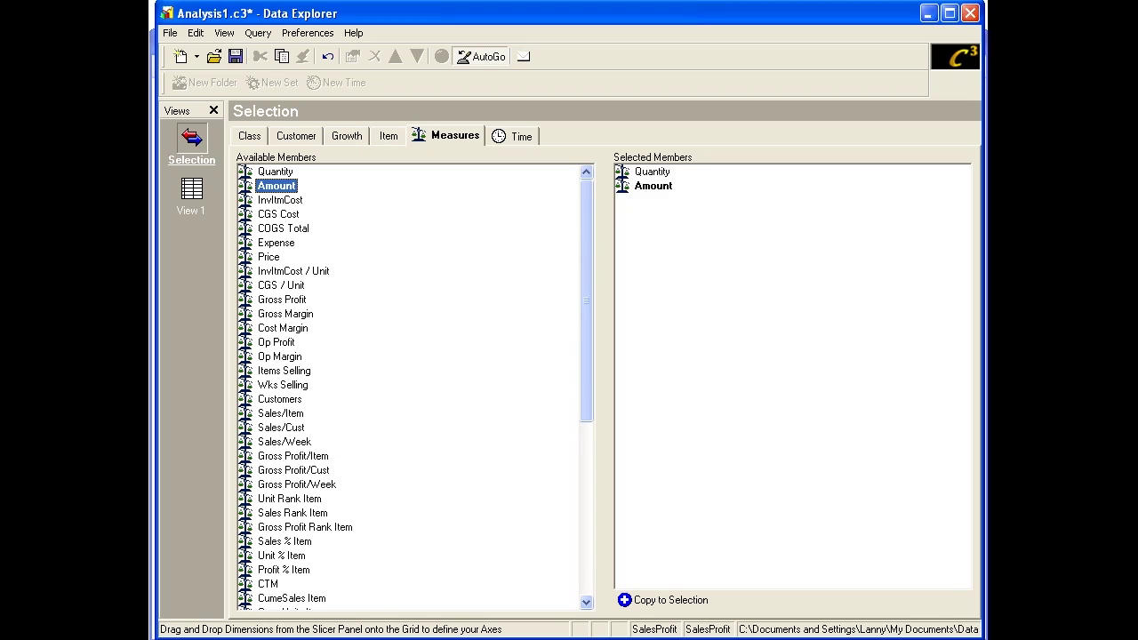
left_click(286, 313, "ctrl")
left_click(284, 369, "ctrl")
left_click(281, 397, "ctrl+shift")
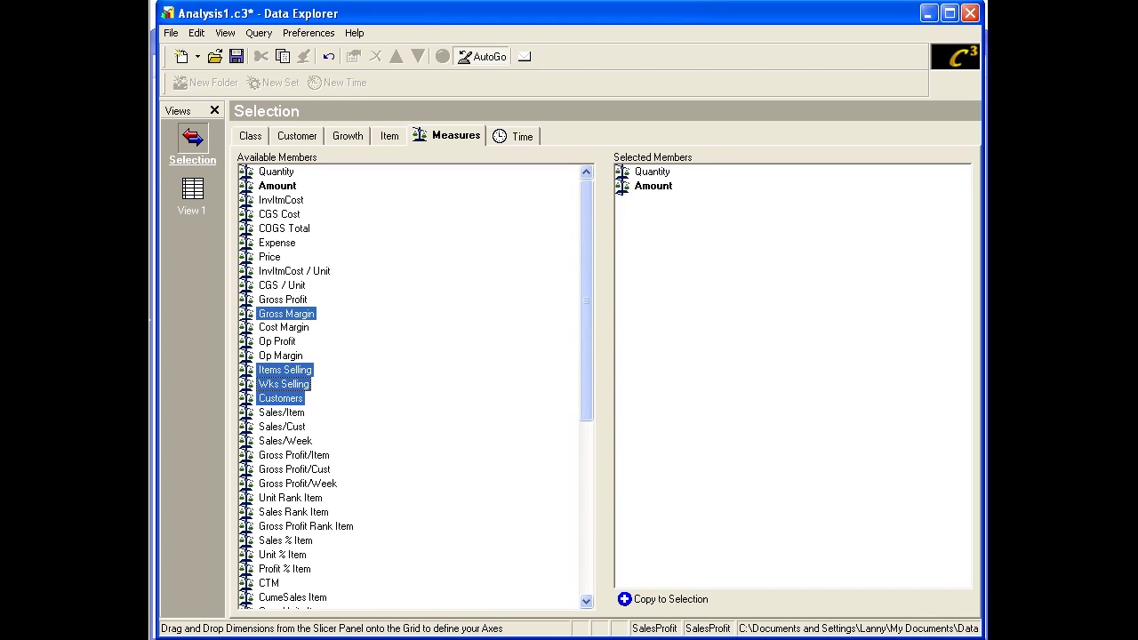
left_click_drag(285, 369, 687, 361)
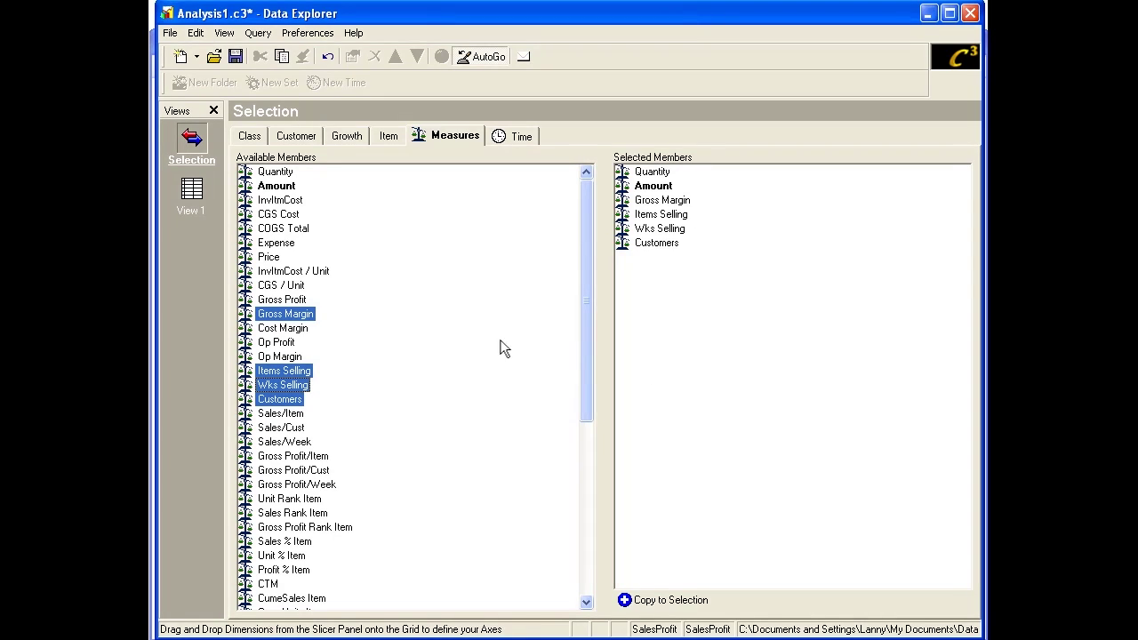
Expand All Customer and copy it and every customer into Selected Members.
left_click(301, 138)
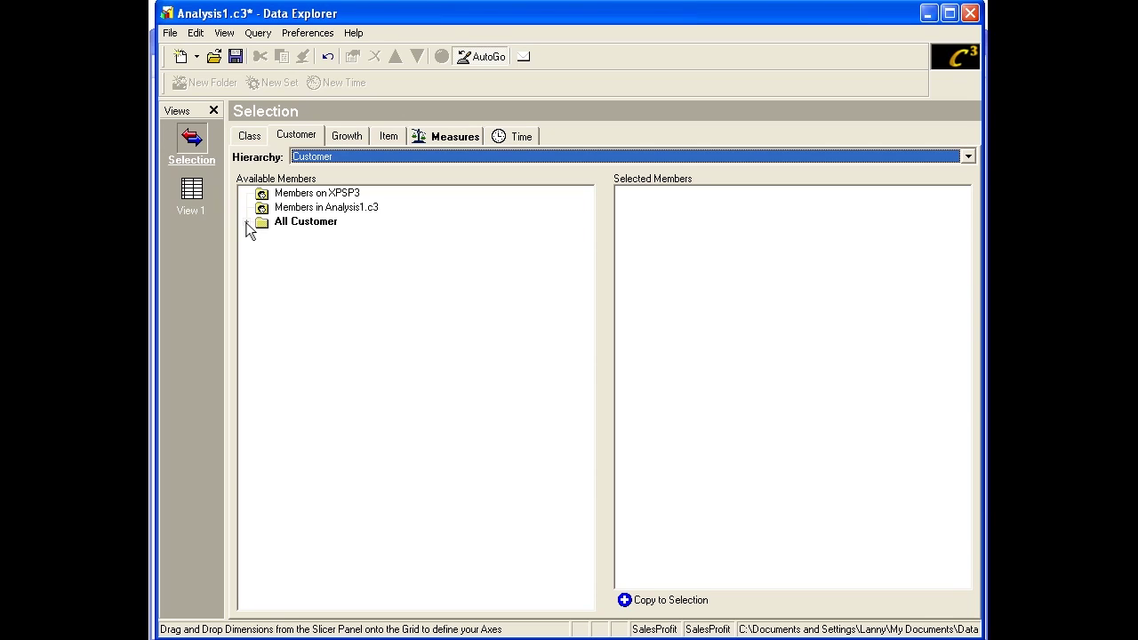
left_click(247, 223)
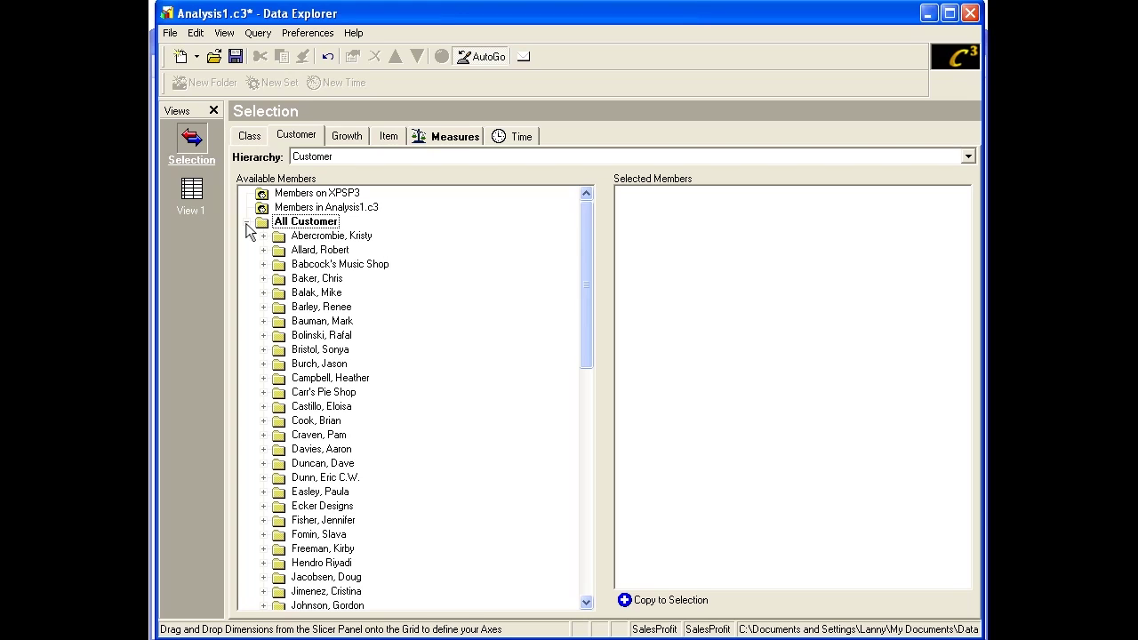
right_click(389, 246)
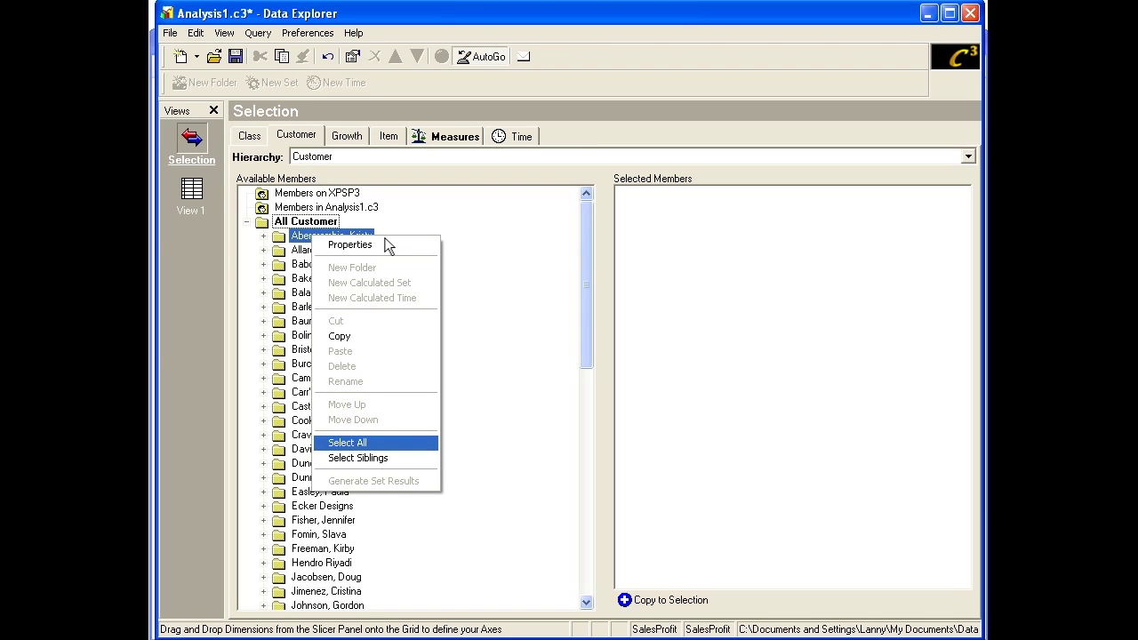
left_click(433, 448)
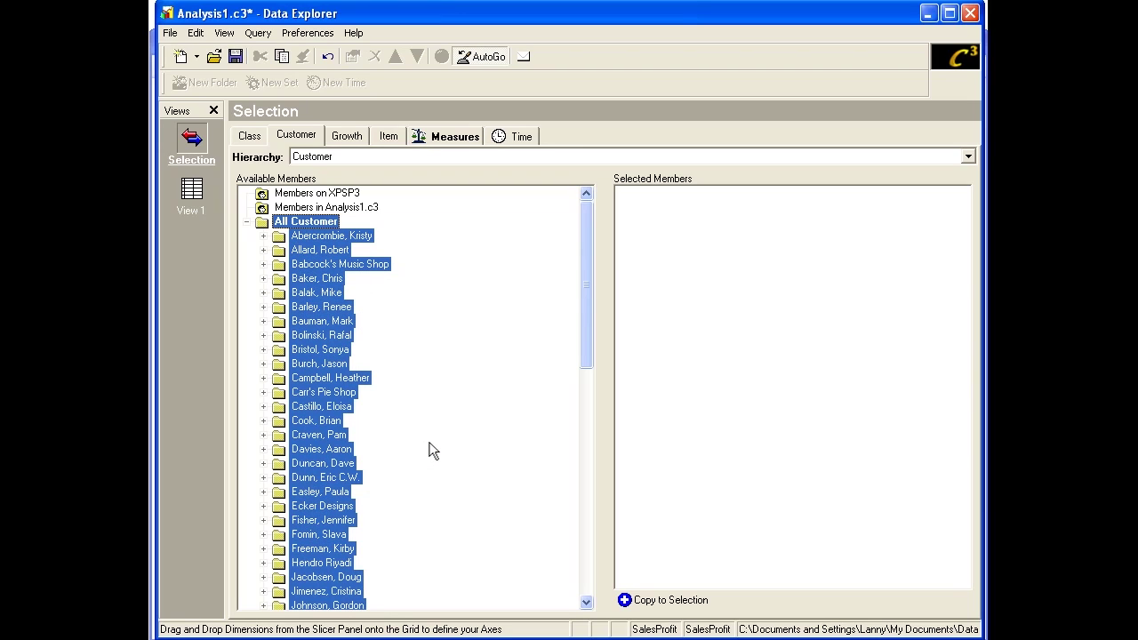
left_click_drag(357, 361, 716, 401)
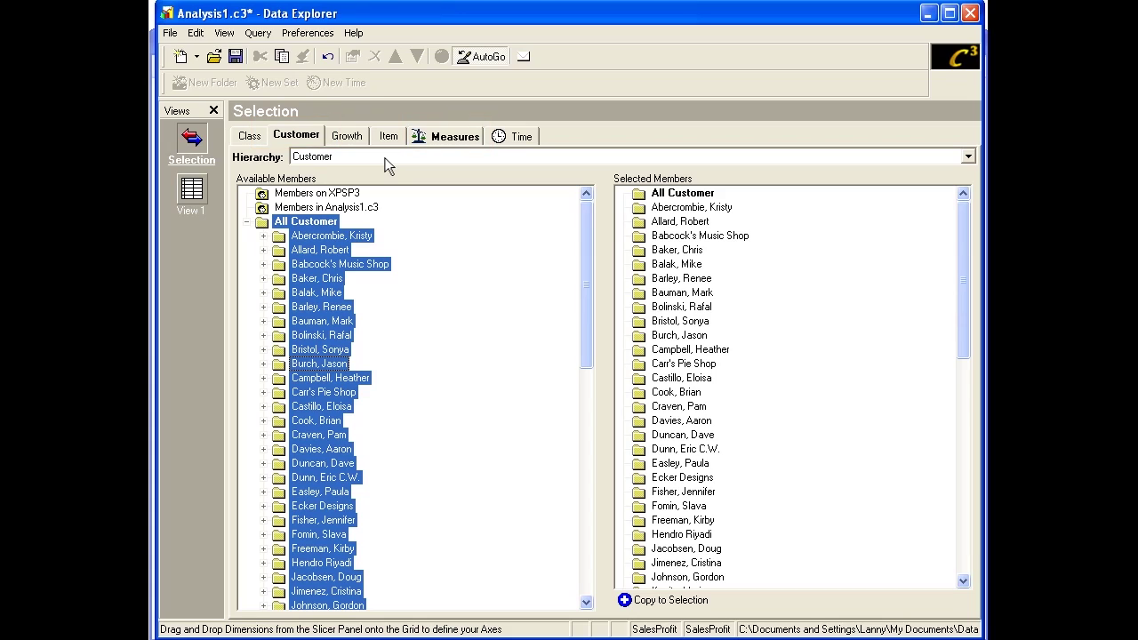
In View 1, lay out the six measures as grid columns.
left_click(191, 191)
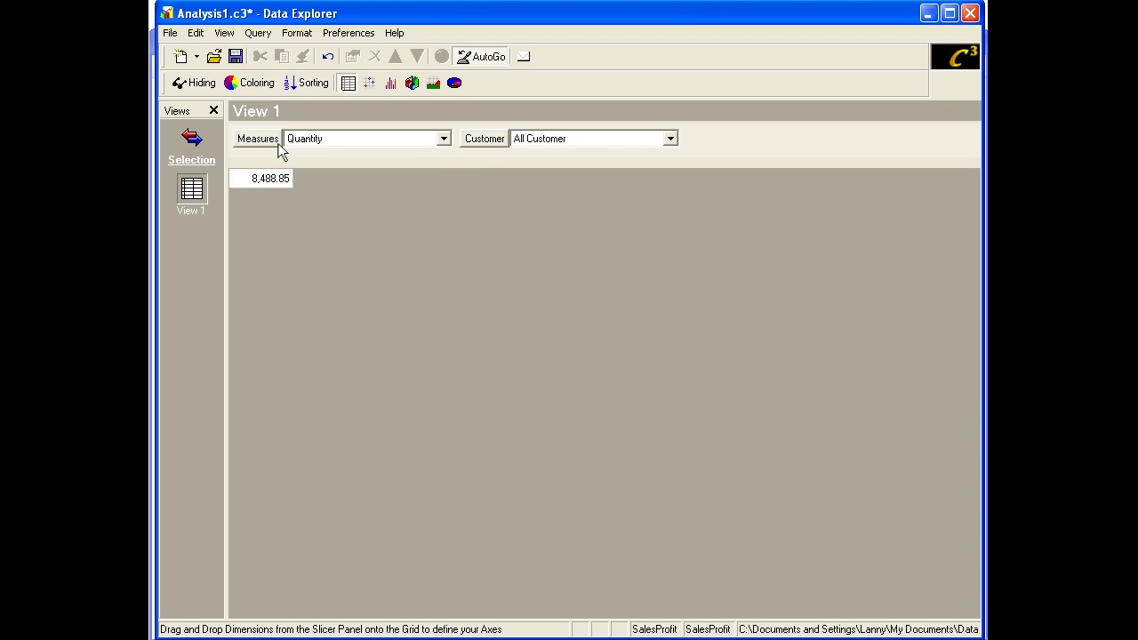
left_click_drag(278, 149, 329, 196)
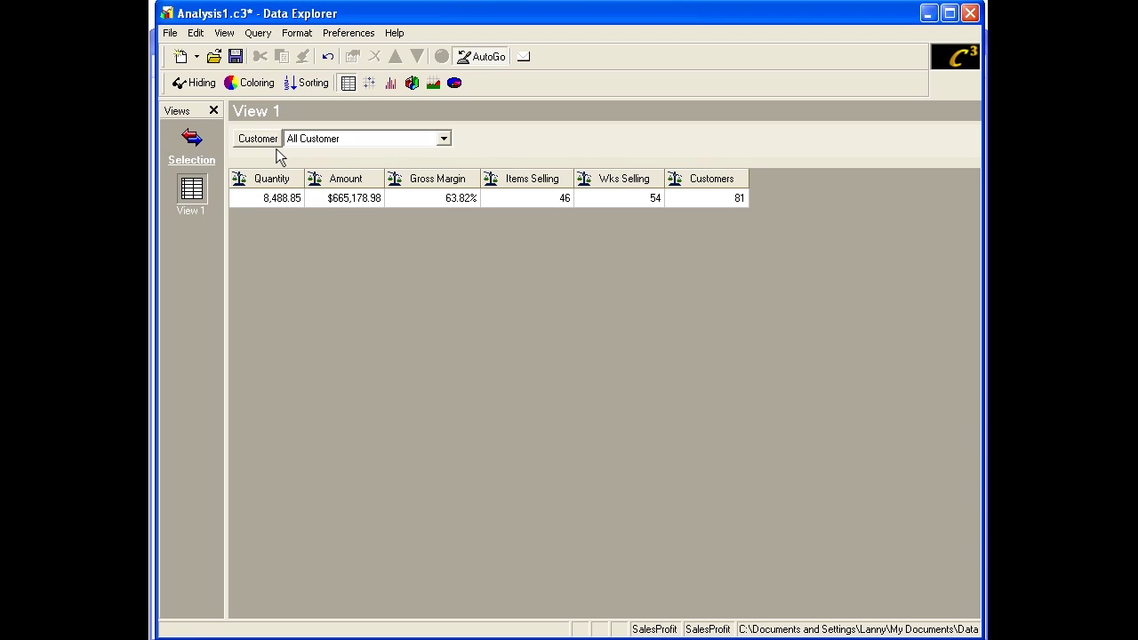
Place All Customer and each customer as rows of the View 1 grid.
left_click_drag(275, 151, 264, 250)
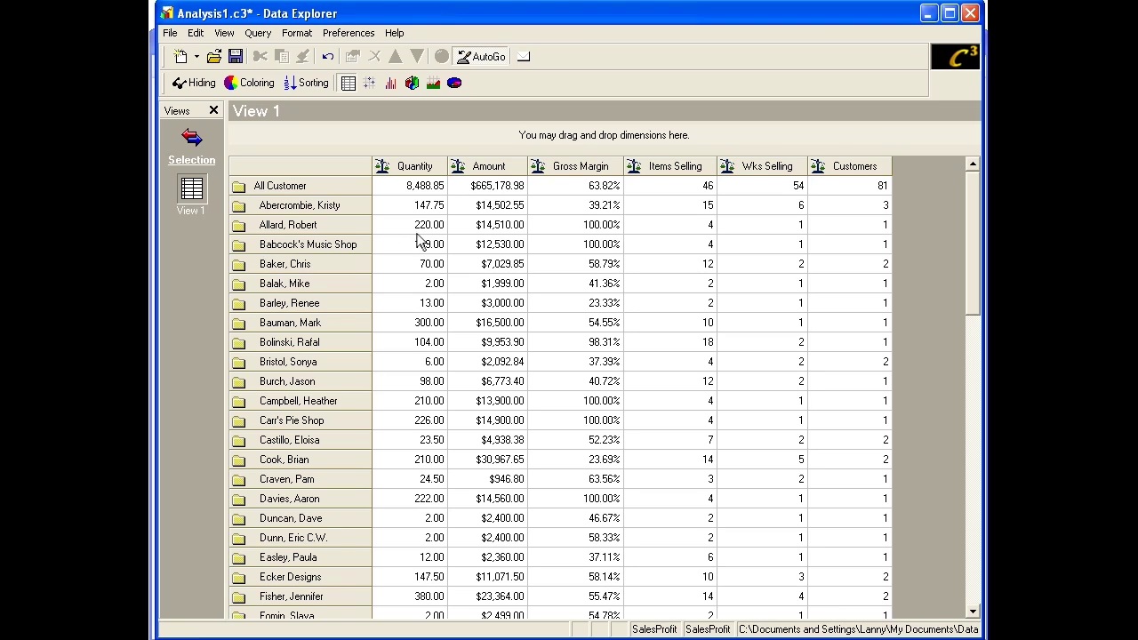
right_click(513, 175)
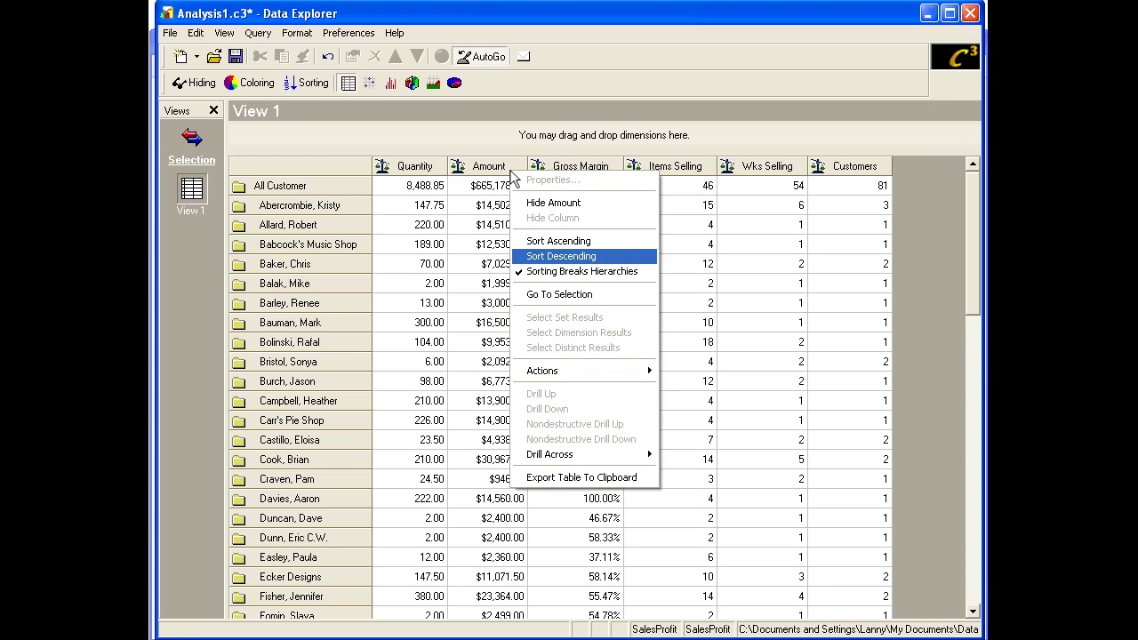
Sort the customer rows by Amount in descending order.
left_click(643, 257)
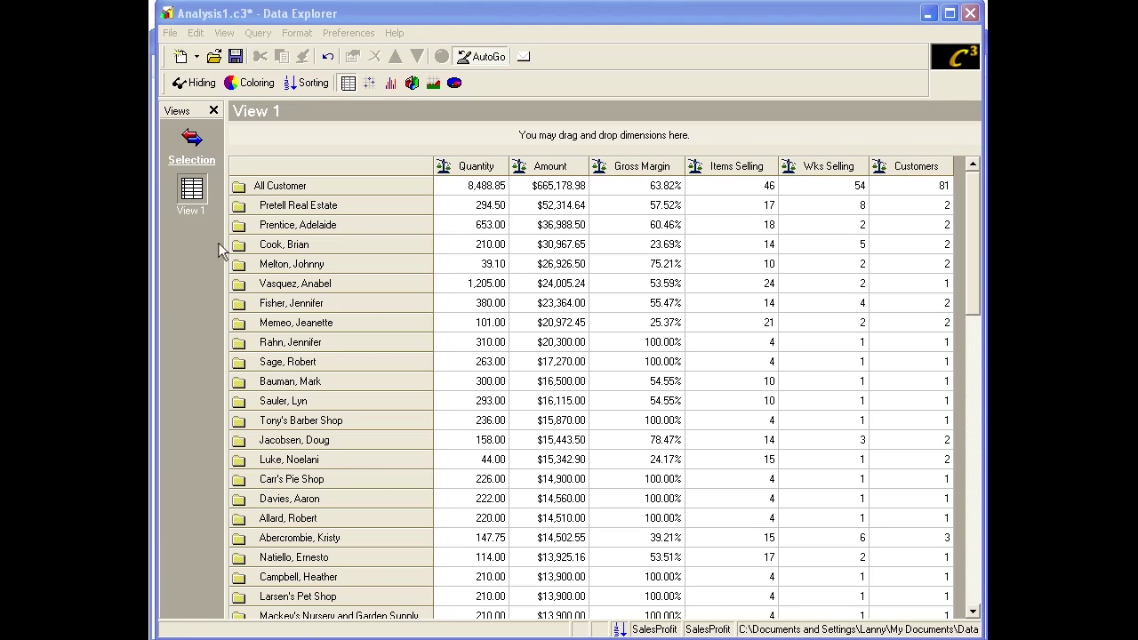
Rename View 1 to 'Cust Sort' and make it the active view.
right_click(216, 195)
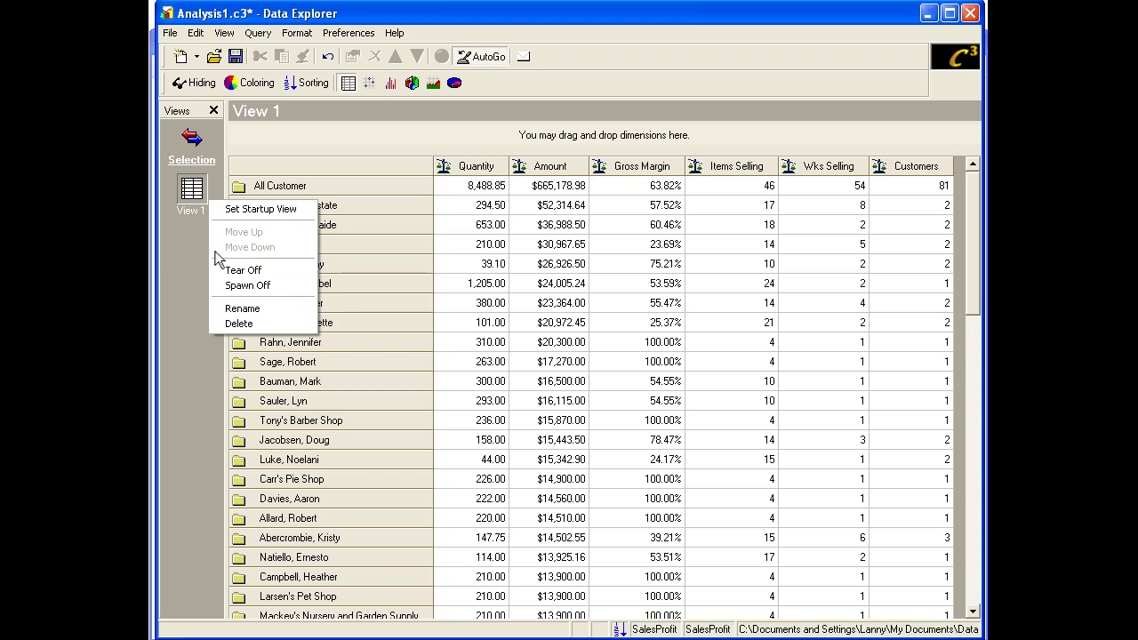
left_click(217, 311)
type("Cust Sort")
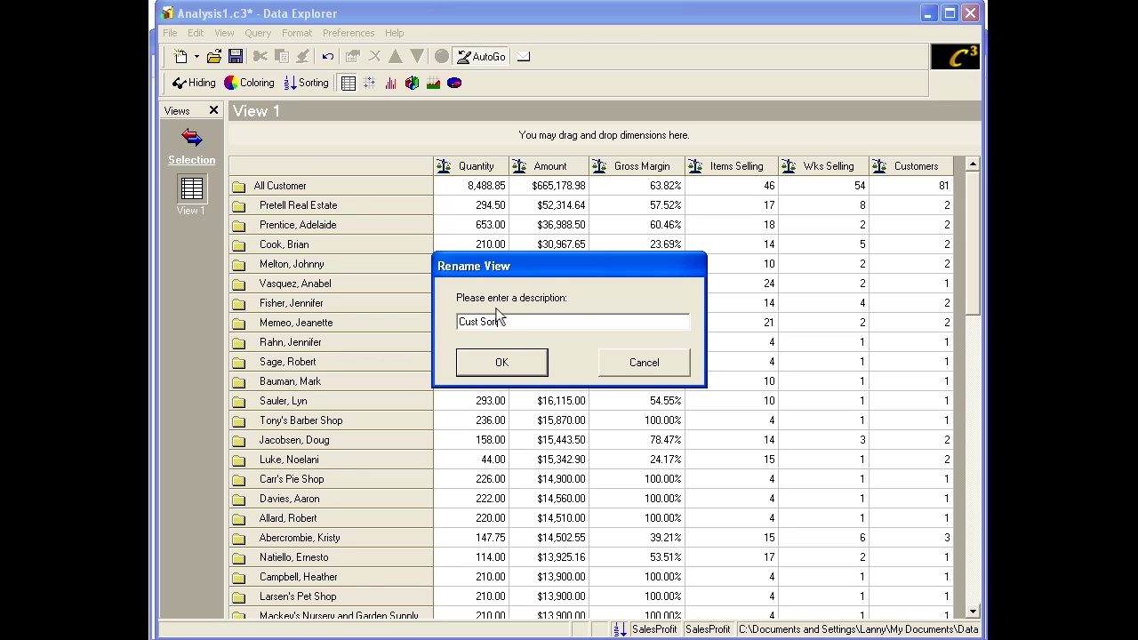
left_click(503, 365)
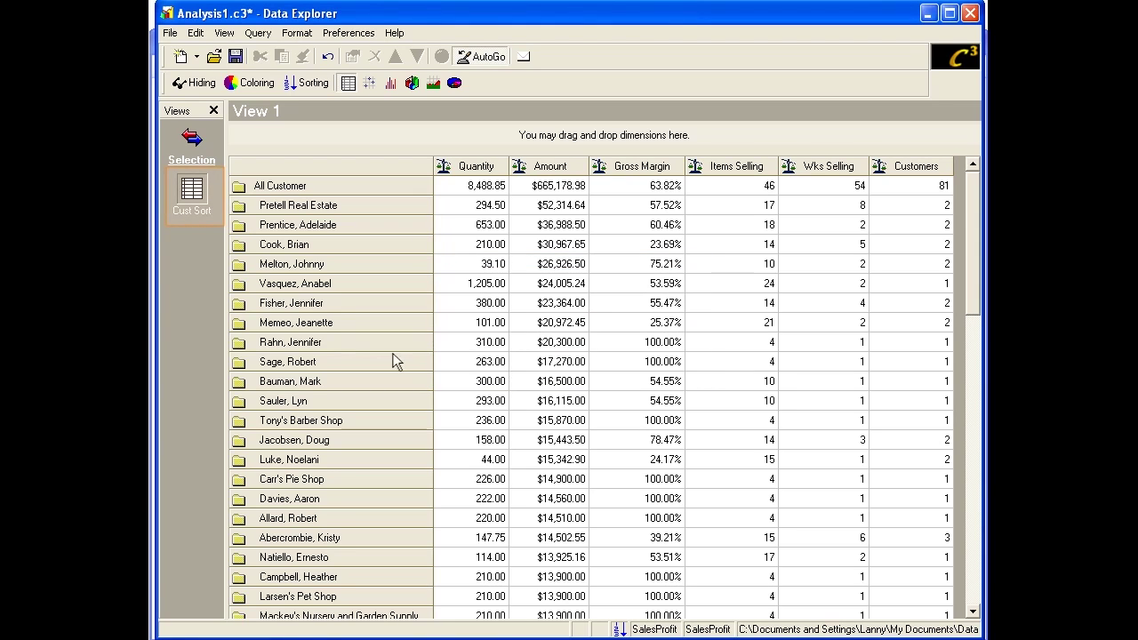
left_click(203, 197)
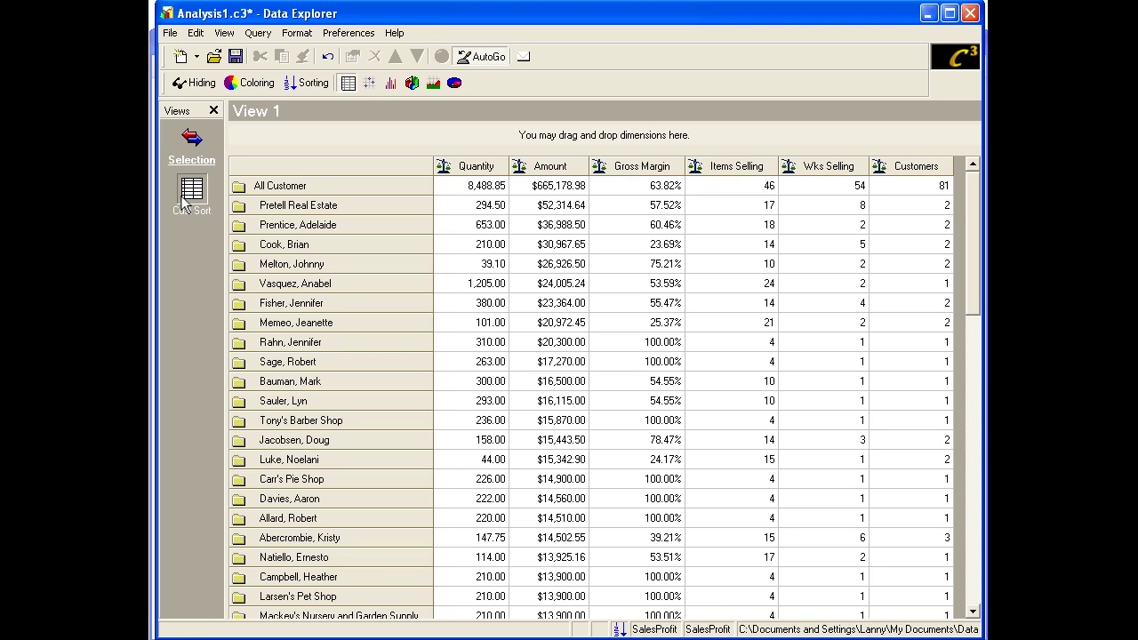
Set Cust Sort as the analysis's startup view.
right_click(181, 209)
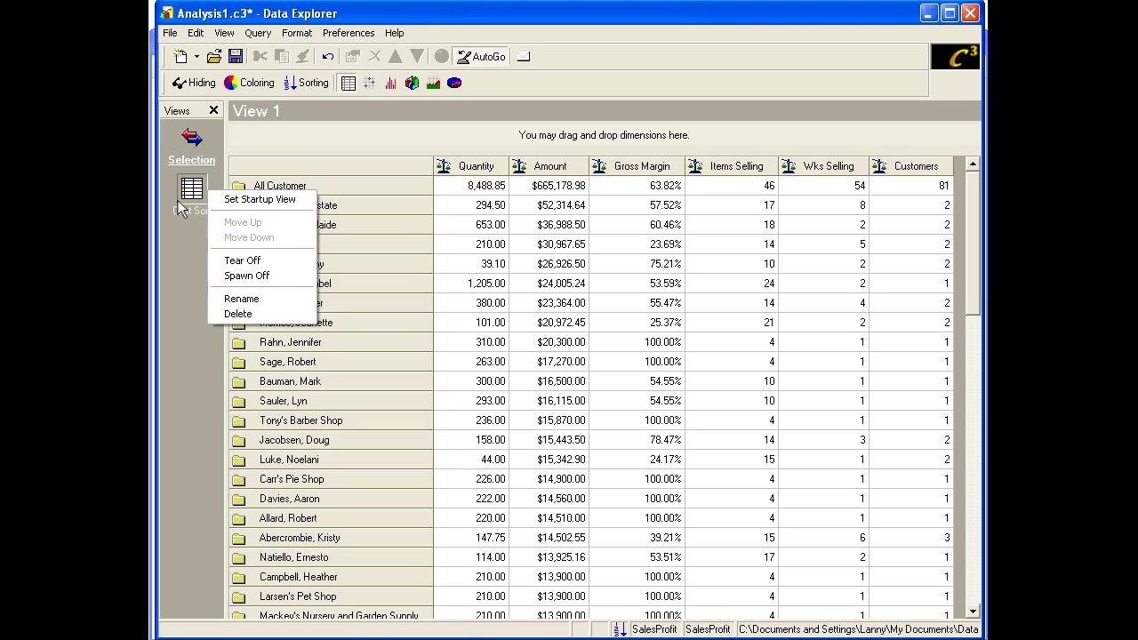
key("Down")
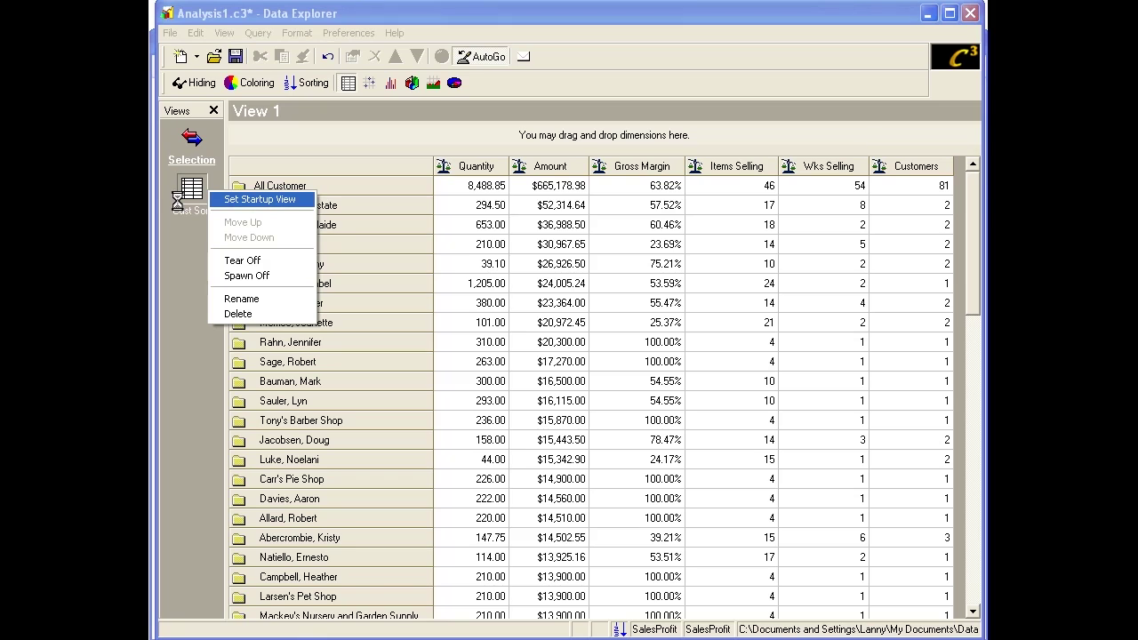
left_click(237, 200)
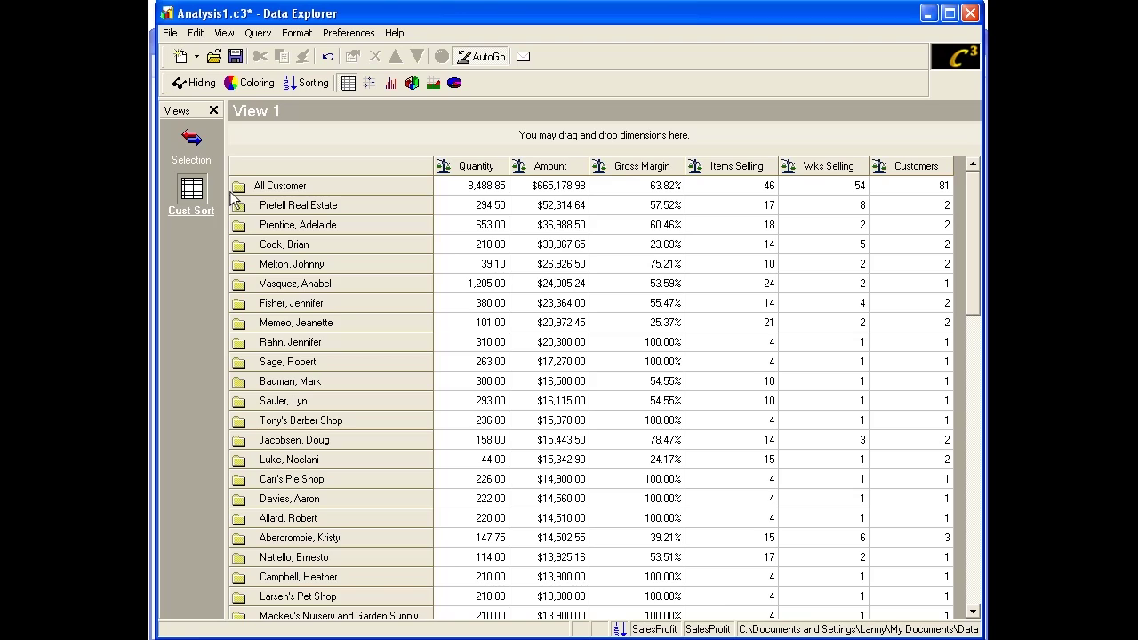
Add a new view with customers sorted by Items Selling, highest first.
left_click(199, 82)
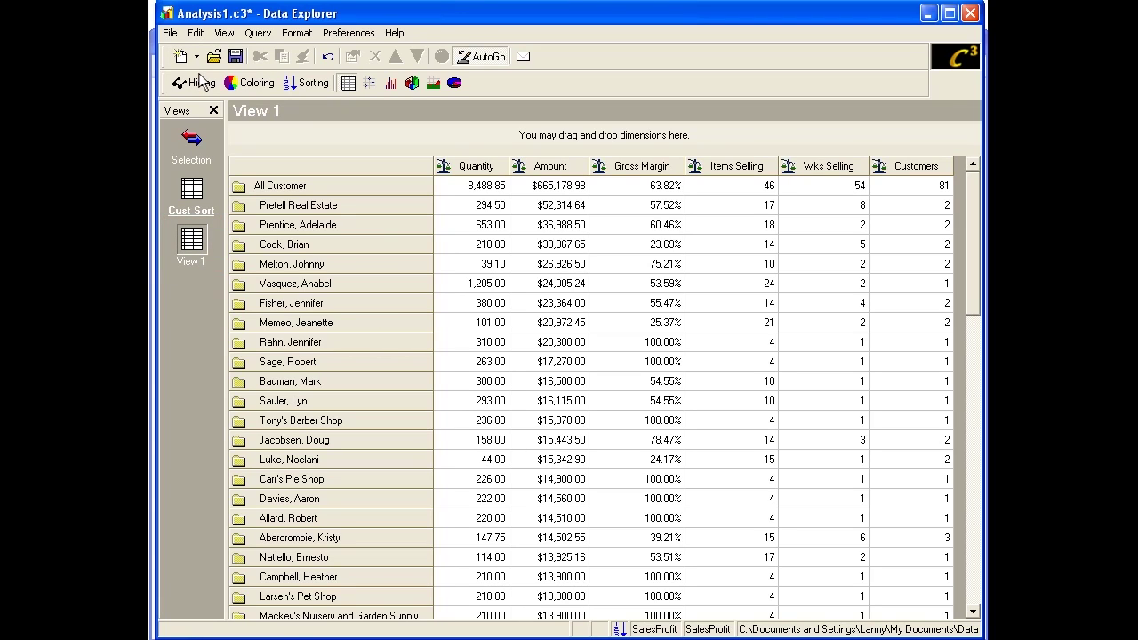
right_click(773, 177)
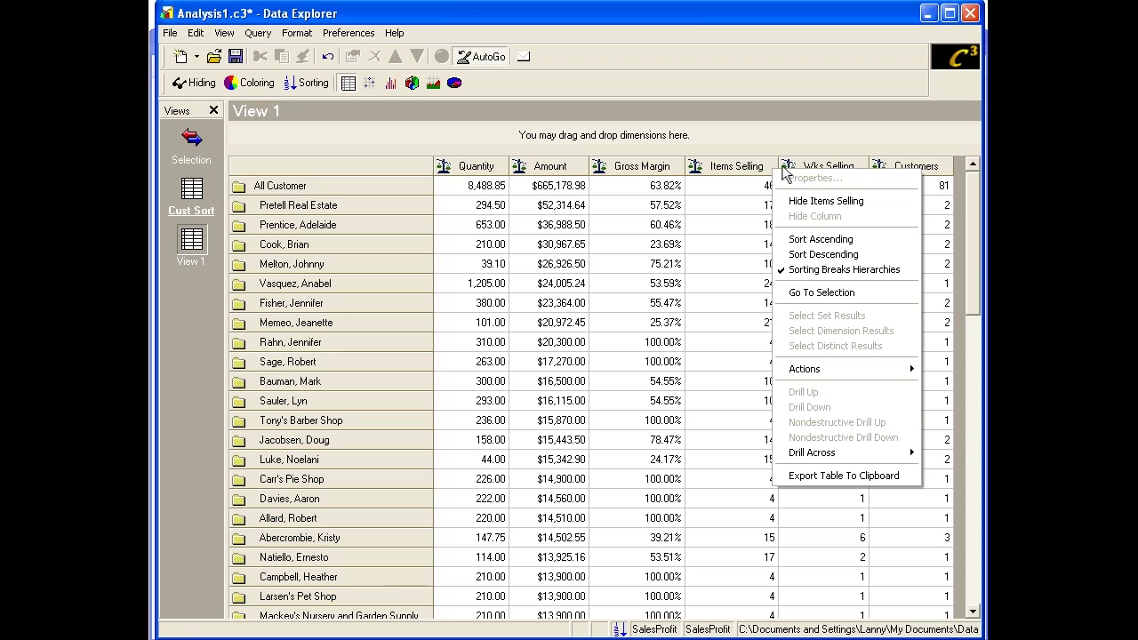
key("Down")
key("Down")
key("Down")
left_click(886, 255)
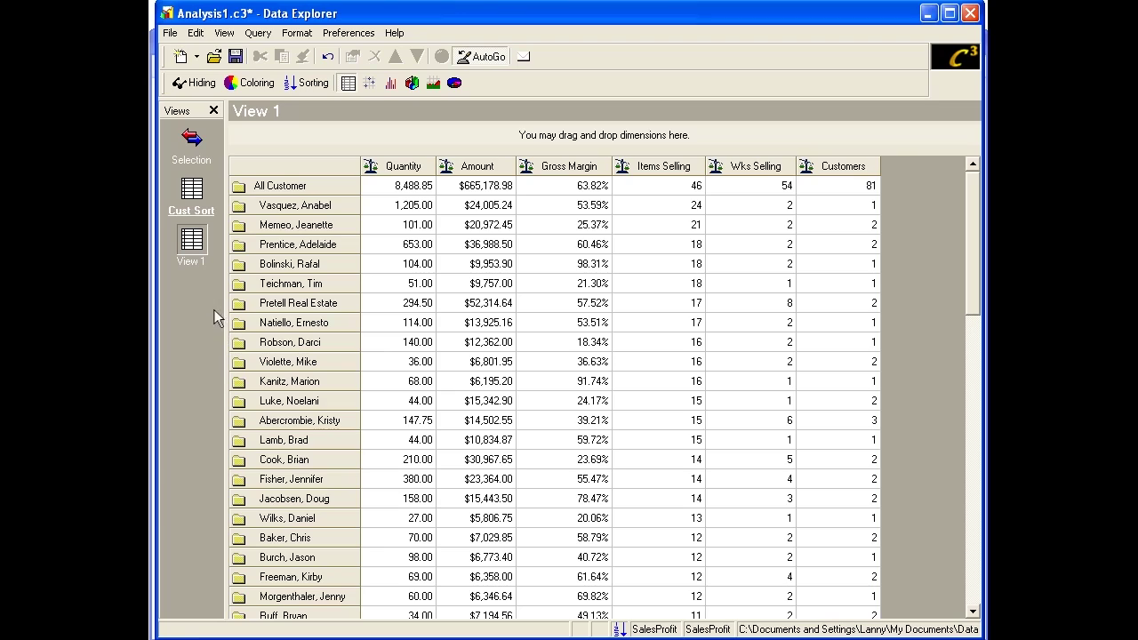
Rename the new view to 'Item Sort'.
right_click(213, 241)
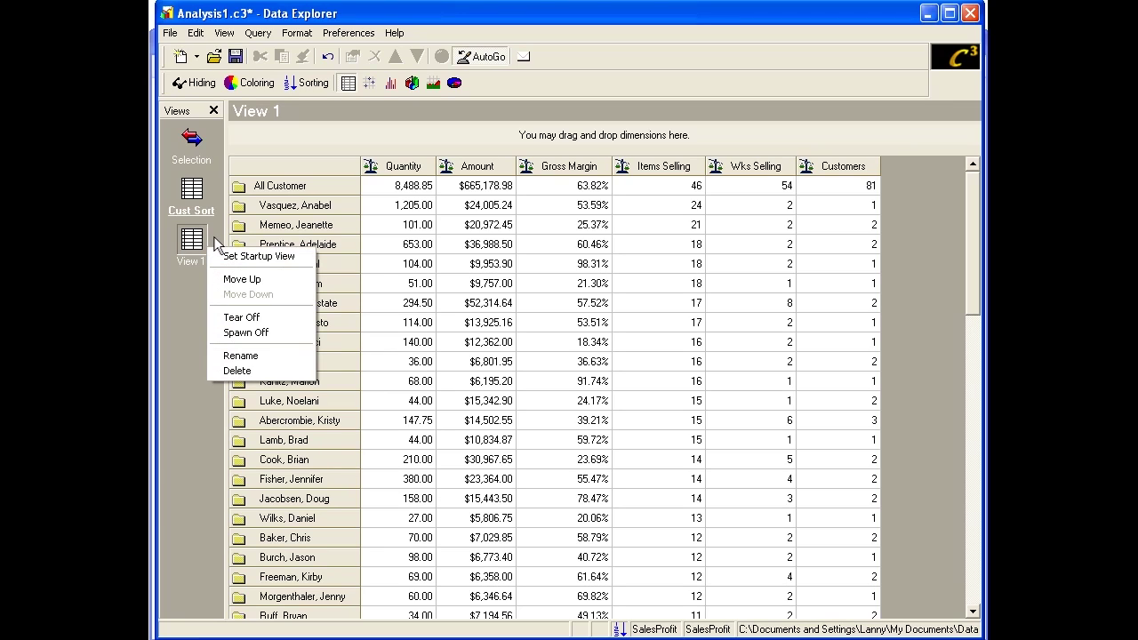
left_click(282, 356)
type("Item Sort")
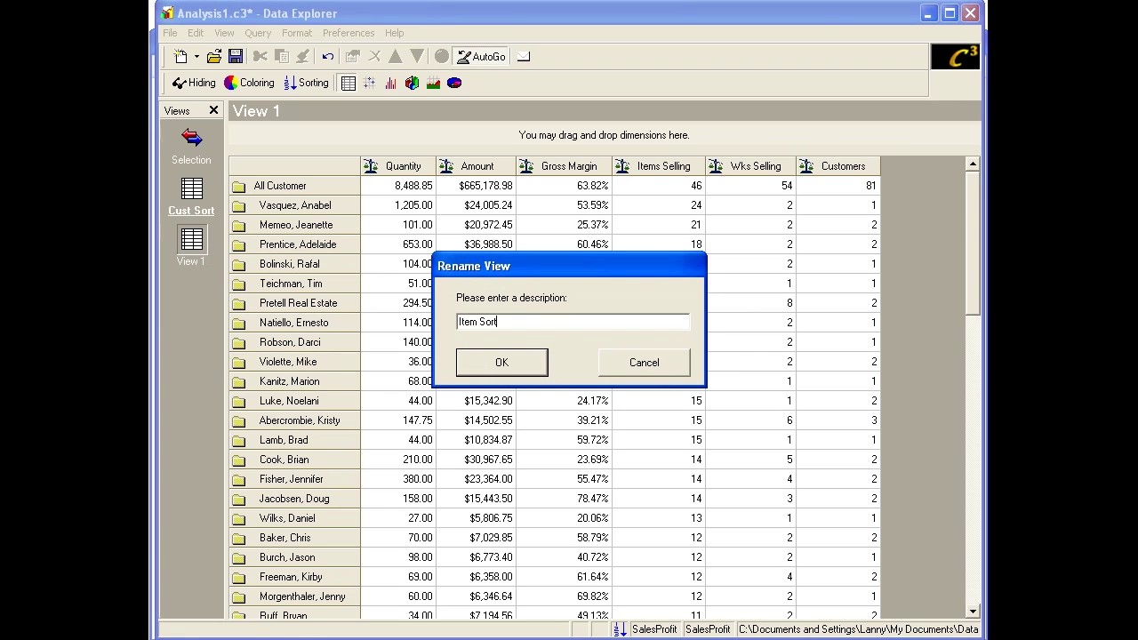
left_click(502, 362)
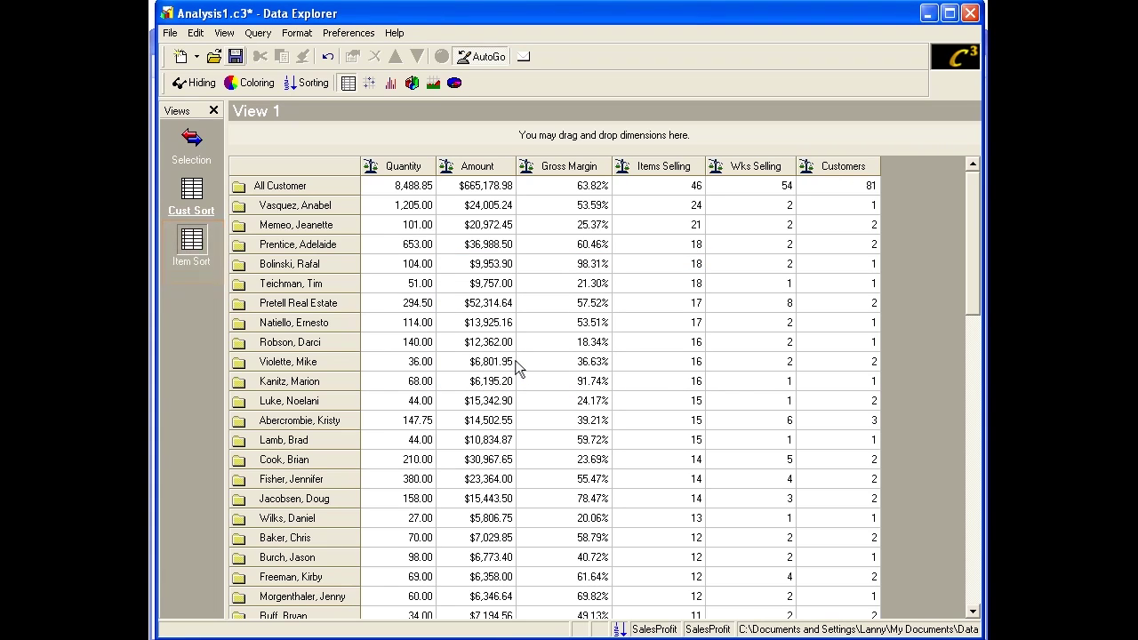
Save Analysis1.c3 and exit Data Explorer.
key("alt+f")
key("s")
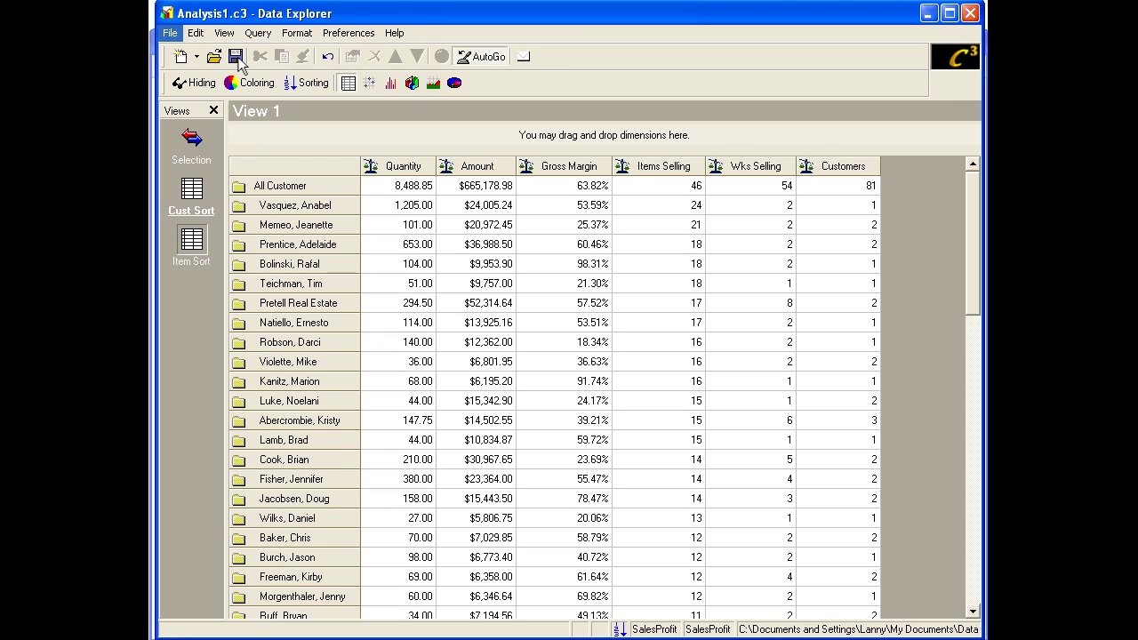
left_click(170, 33)
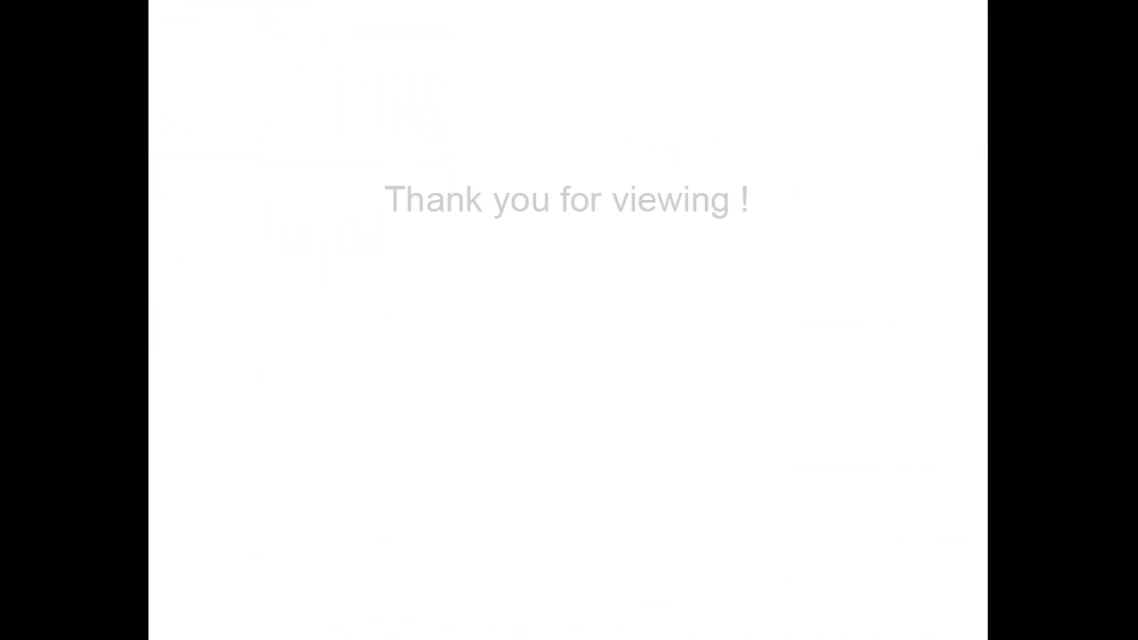